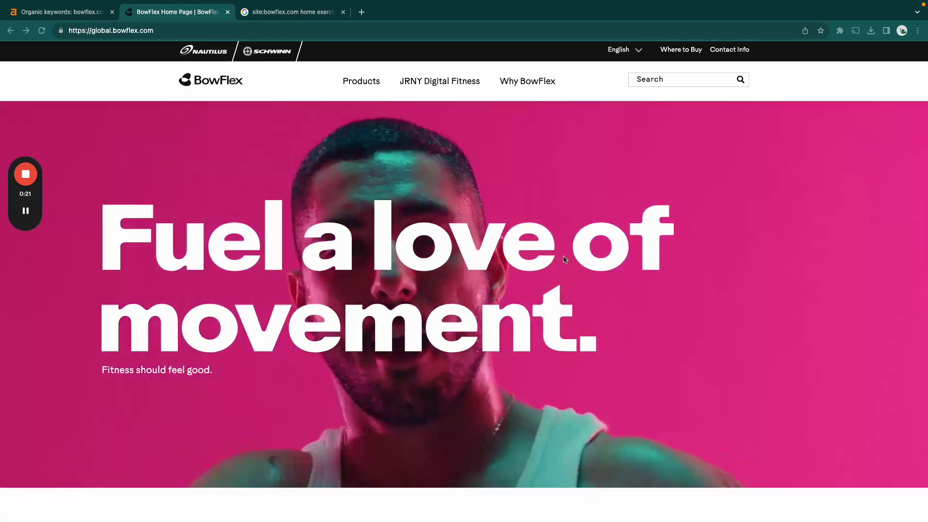
Examine the BowFlex home page's hero banner, product categories and featured products.
scroll(563, 259, "down", 8)
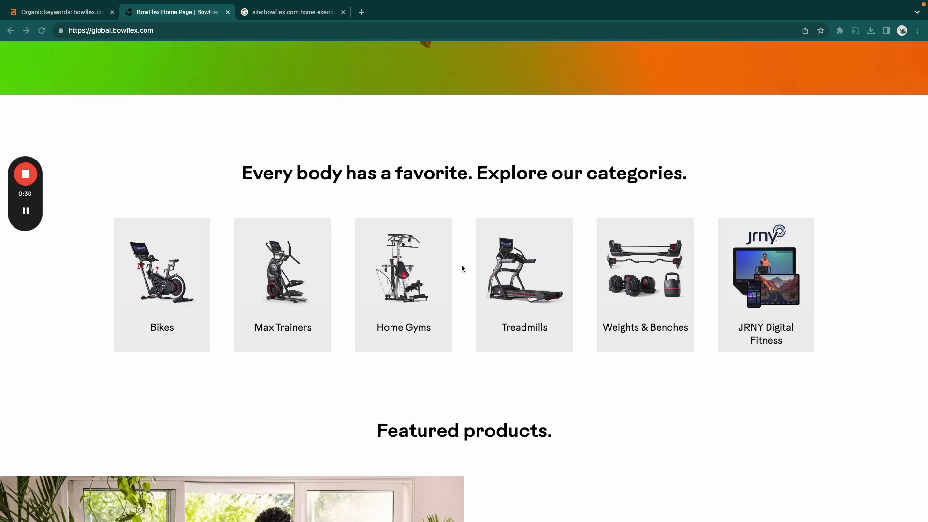
scroll(461, 269, "down", 2)
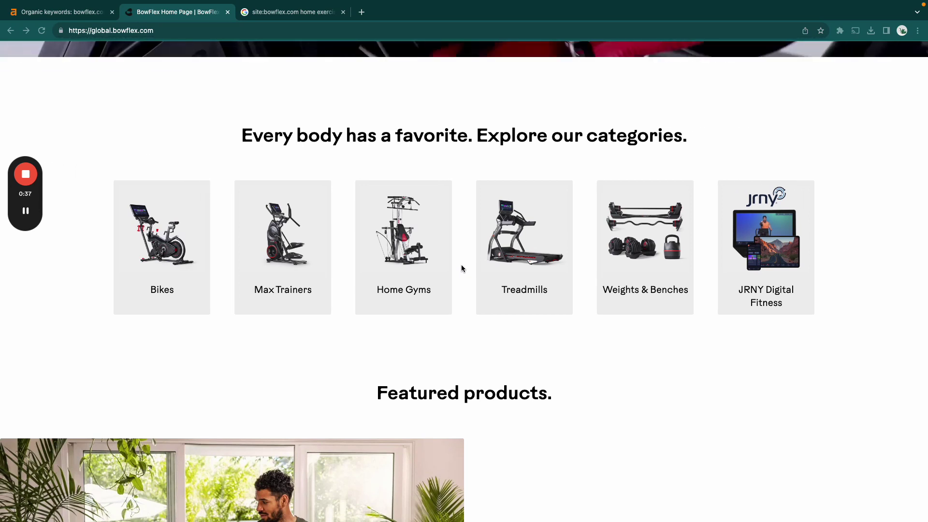
scroll(461, 266, "up", 1)
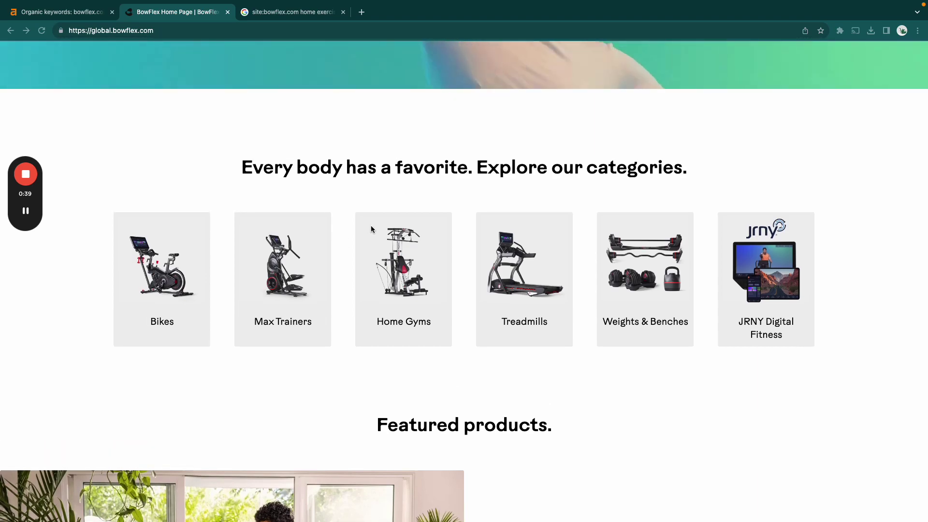
scroll(300, 159, "up", 8)
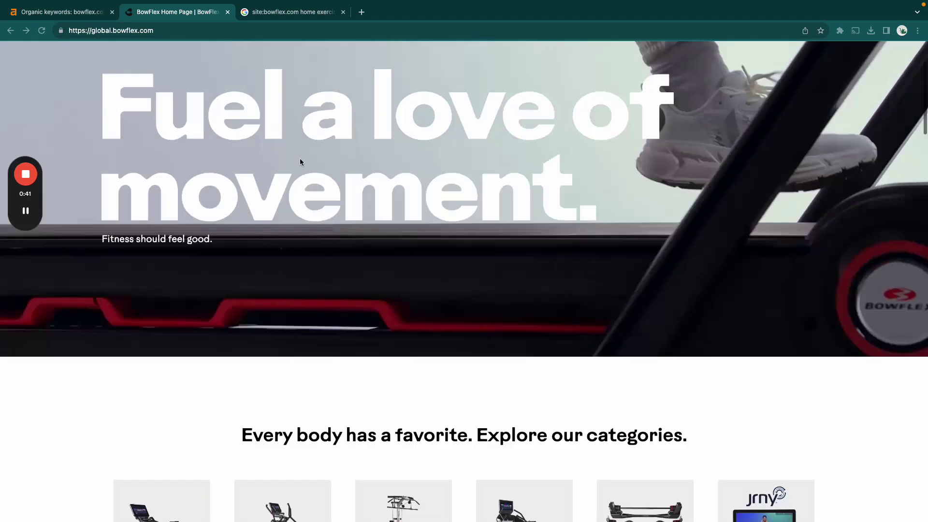
scroll(299, 161, "down", 8)
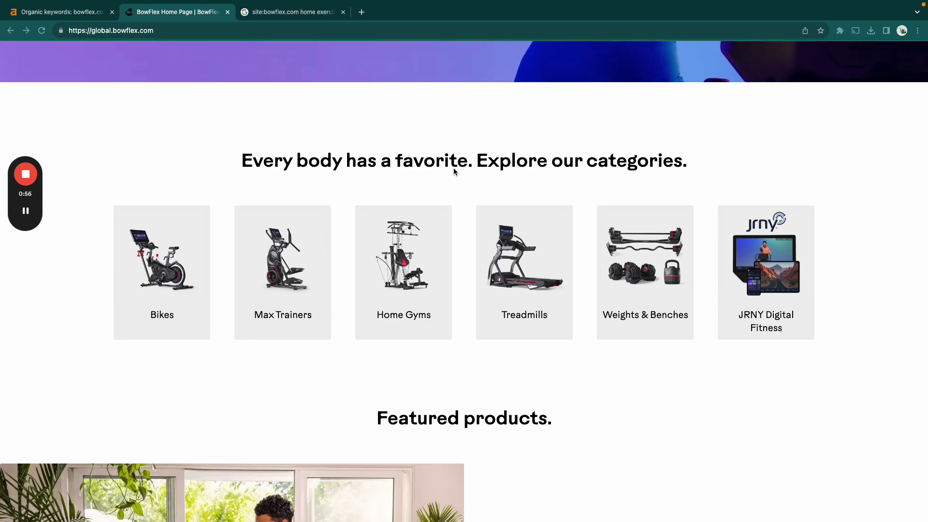
scroll(453, 171, "down", 5)
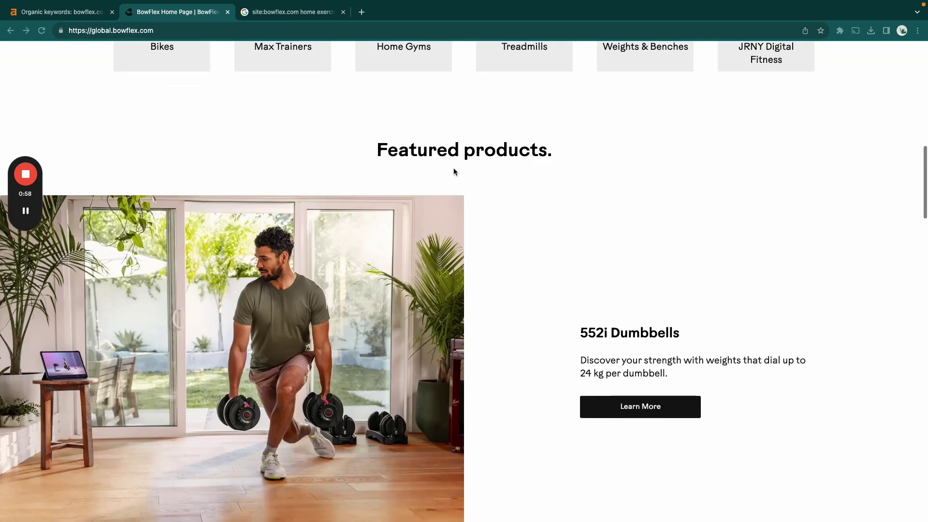
scroll(453, 172, "up", 10)
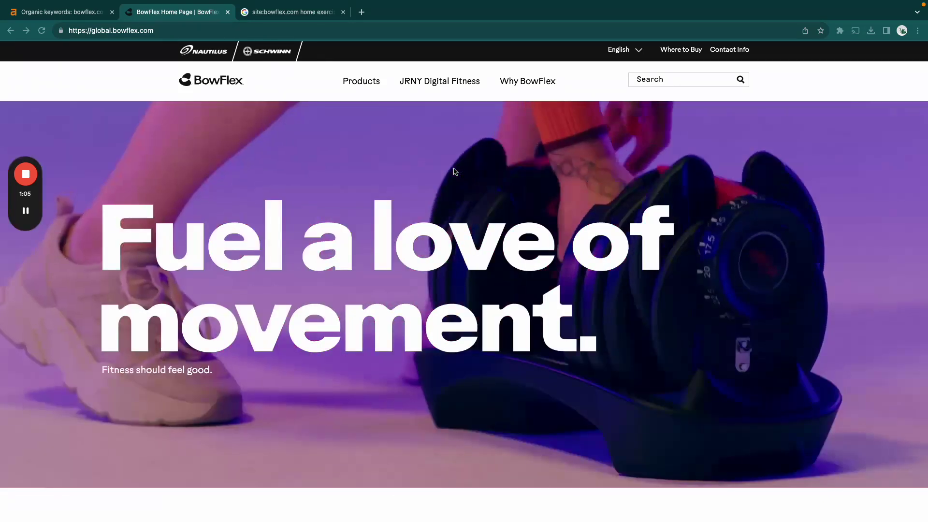
scroll(454, 172, "down", 10)
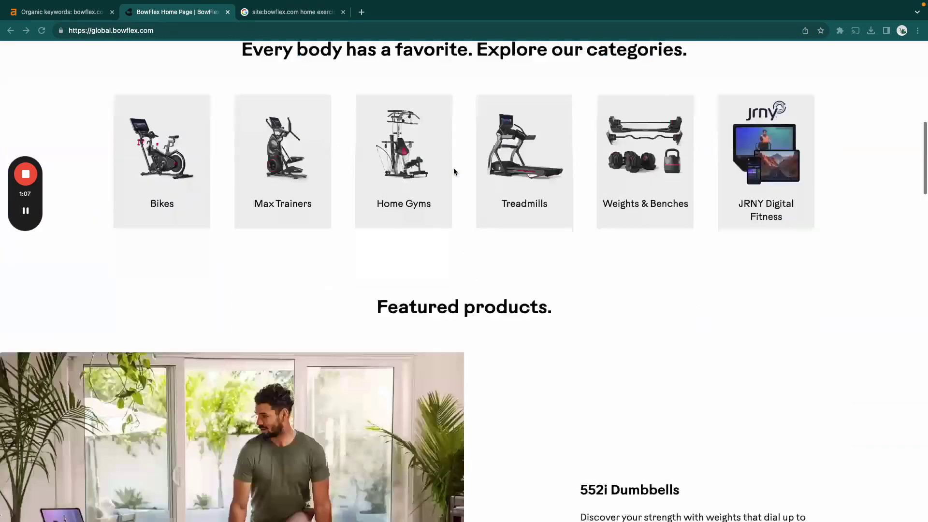
scroll(454, 168, "down", 2)
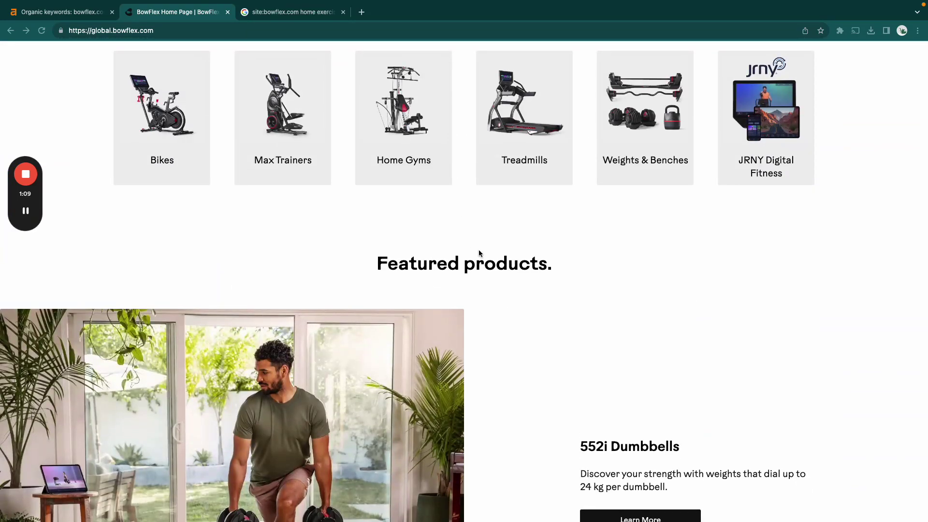
scroll(479, 252, "up", 5)
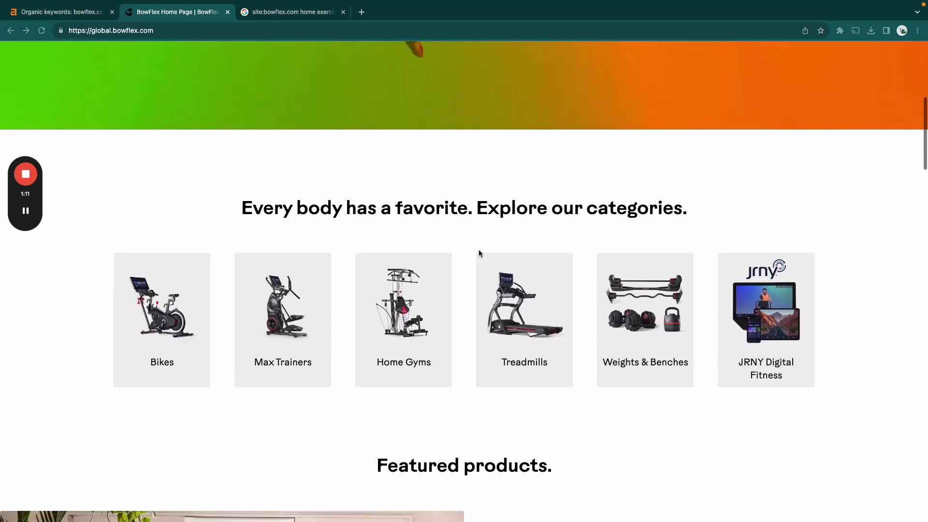
Switch to the Ahrefs Organic keywords report and compare its bowflex.com target with the BowFlex home page.
left_click(32, 18)
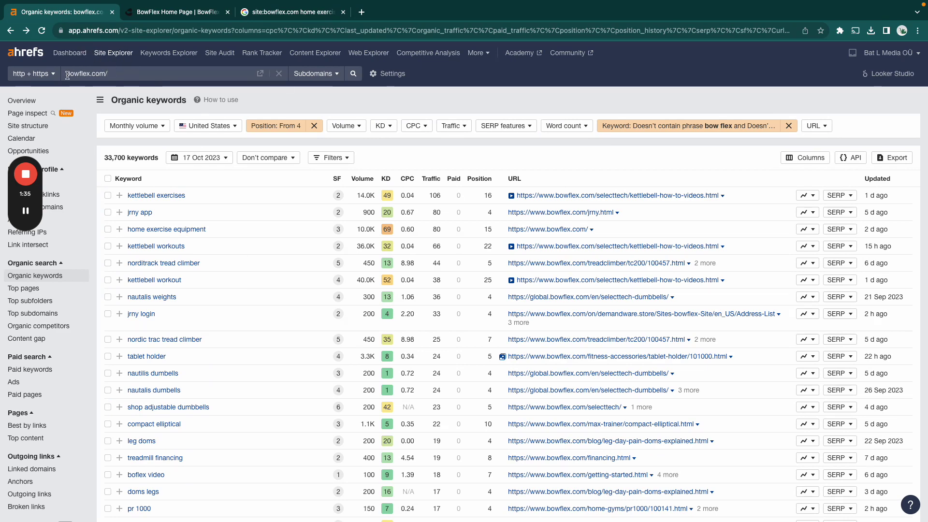
key("ctrl+a")
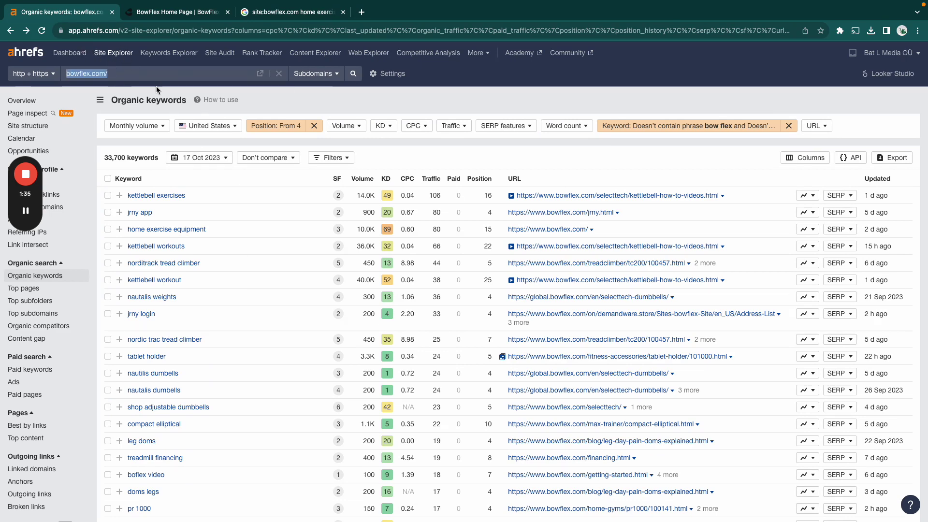
left_click(177, 12)
scroll(253, 295, "up", 10)
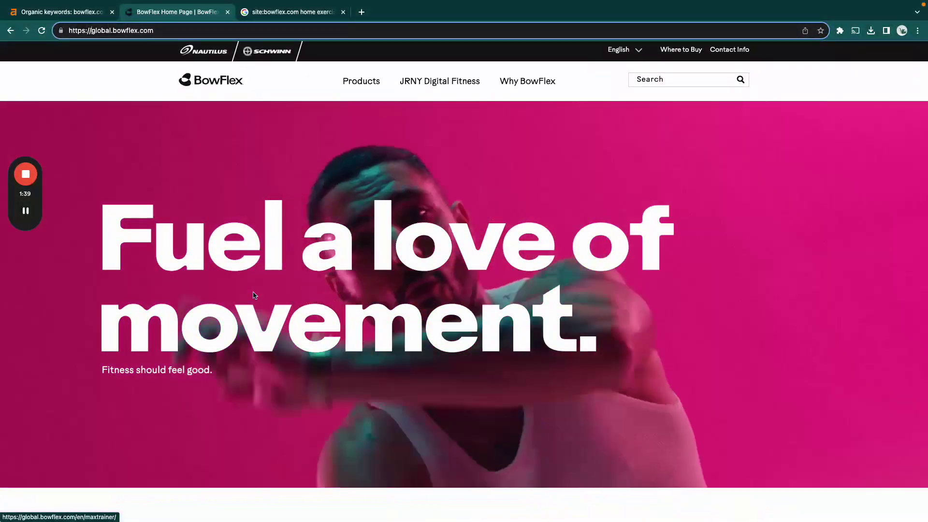
scroll(254, 296, "down", 7)
scroll(254, 296, "down", 3)
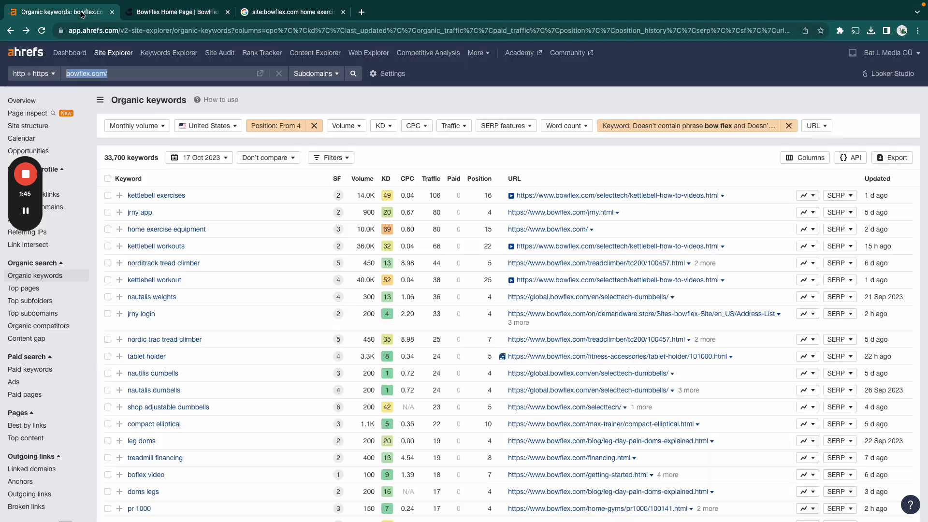
left_click(62, 12)
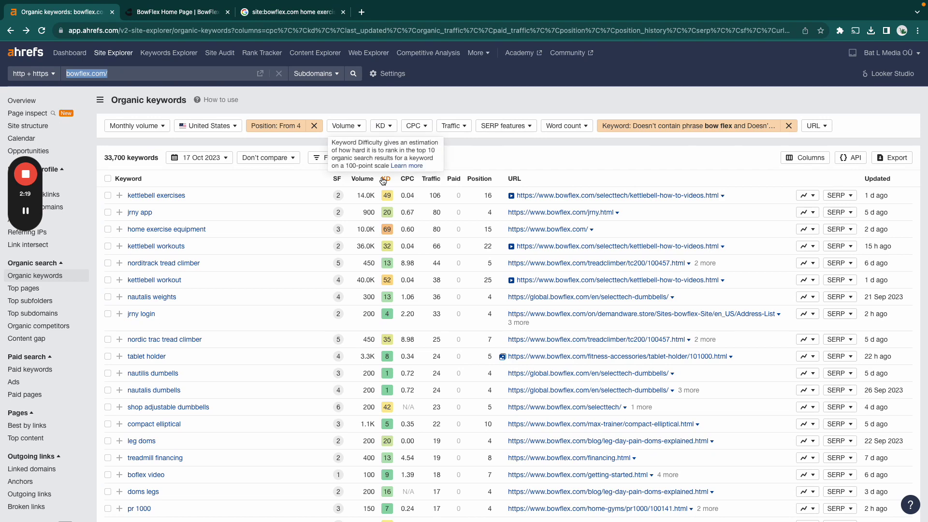
Check the report's keyword exclusion filter and scan the list of organic keywords for bowflex.com.
left_click(685, 127)
left_click(506, 136)
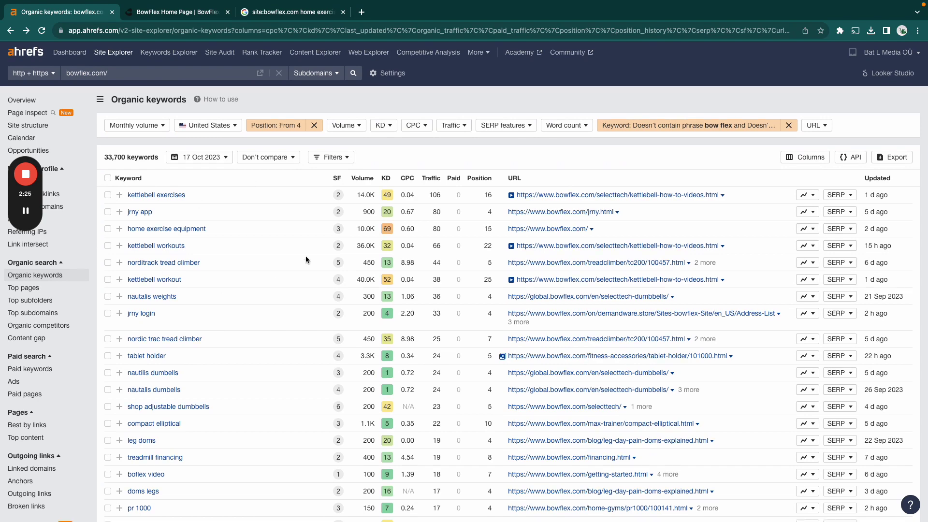
scroll(305, 256, "down", 1)
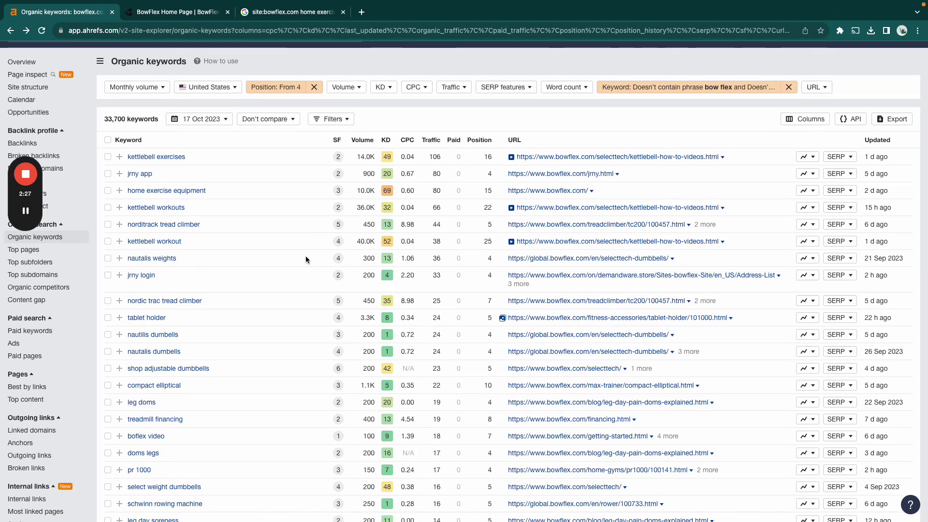
scroll(225, 202, "down", 1)
scroll(225, 205, "down", 1)
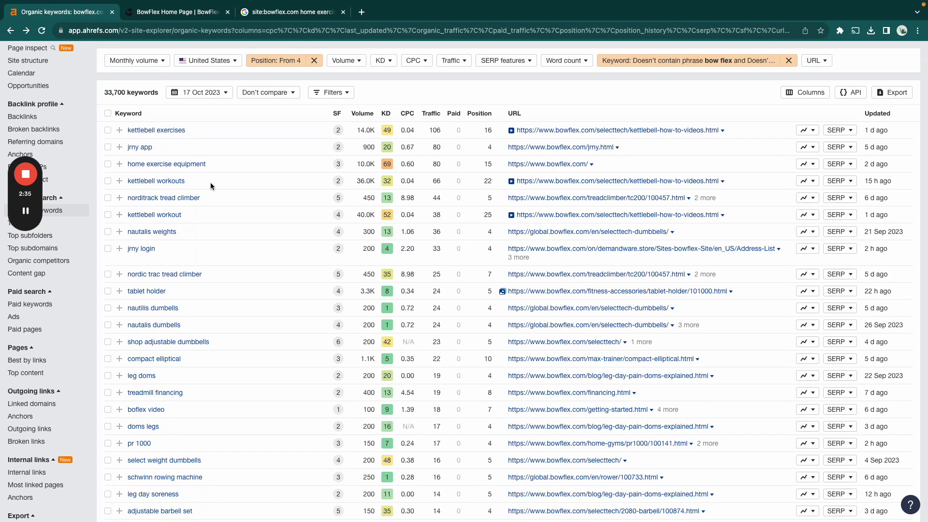
scroll(210, 182, "down", 1)
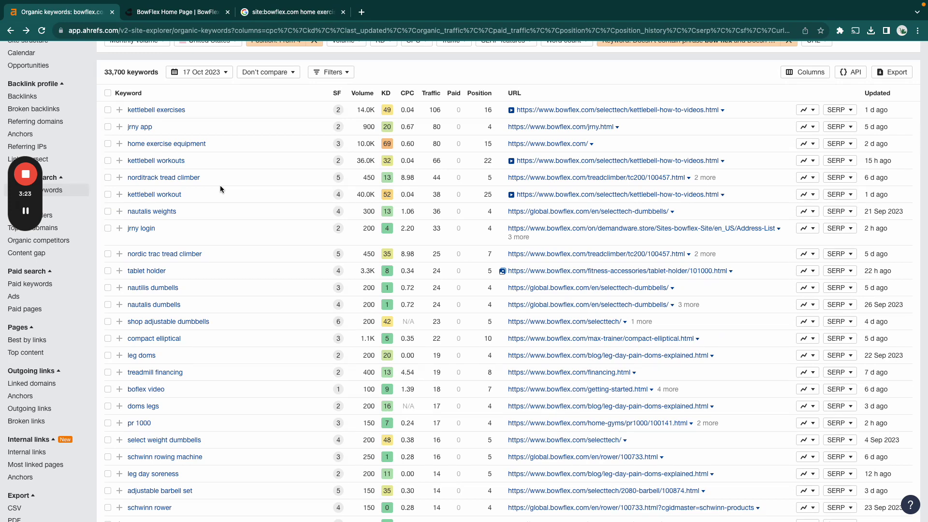
Highlight the keyword "norditrack tread climber", and the search volume and position of "compact elliptical".
triple_click(123, 178)
left_click_drag(218, 192, 221, 187)
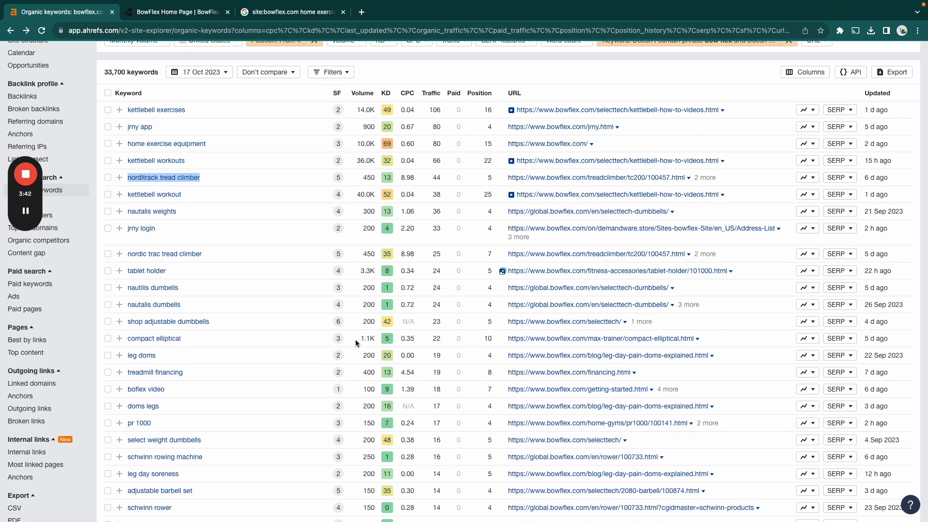
left_click_drag(356, 342, 375, 341)
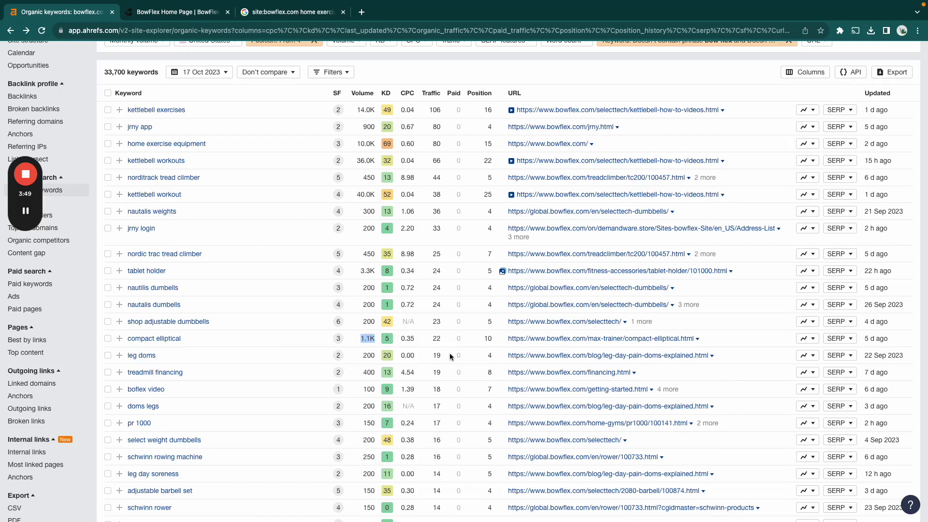
left_click_drag(483, 339, 492, 341)
Open the ranking URL of "compact elliptical" in a new tab, look over the loaded page and close it.
right_click(571, 339)
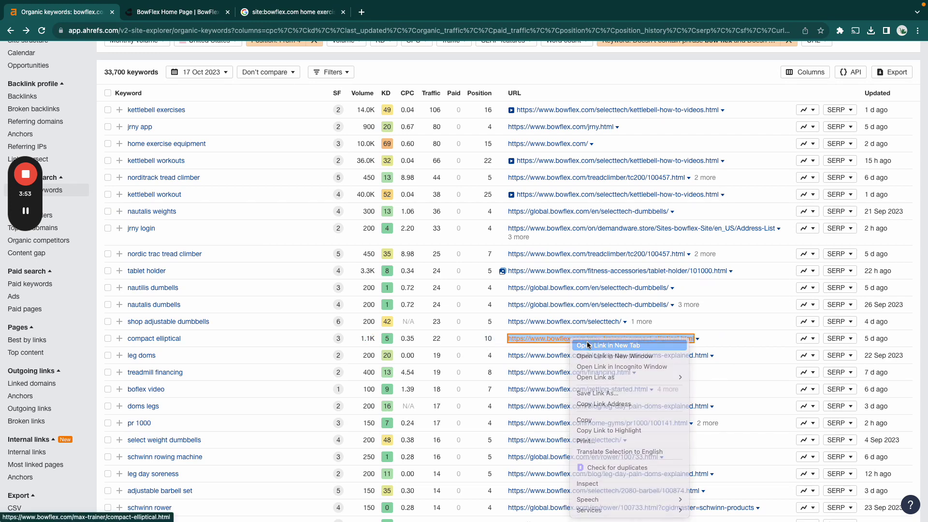
left_click(588, 345)
left_click(176, 35)
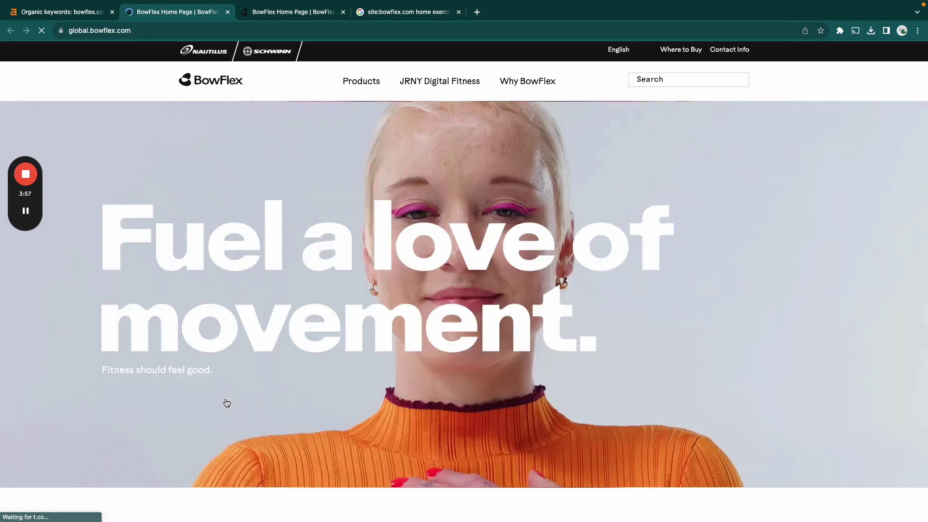
scroll(225, 403, "down", 9)
scroll(226, 404, "up", 7)
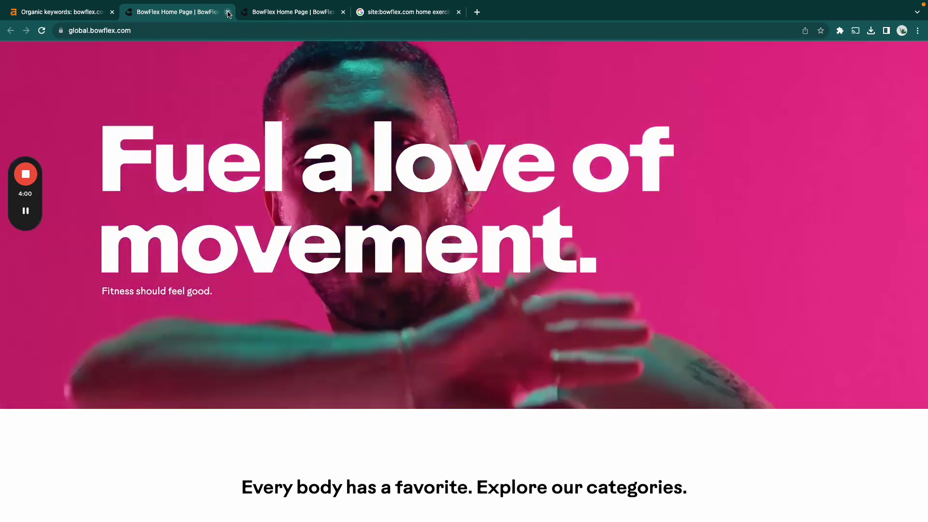
left_click(228, 12)
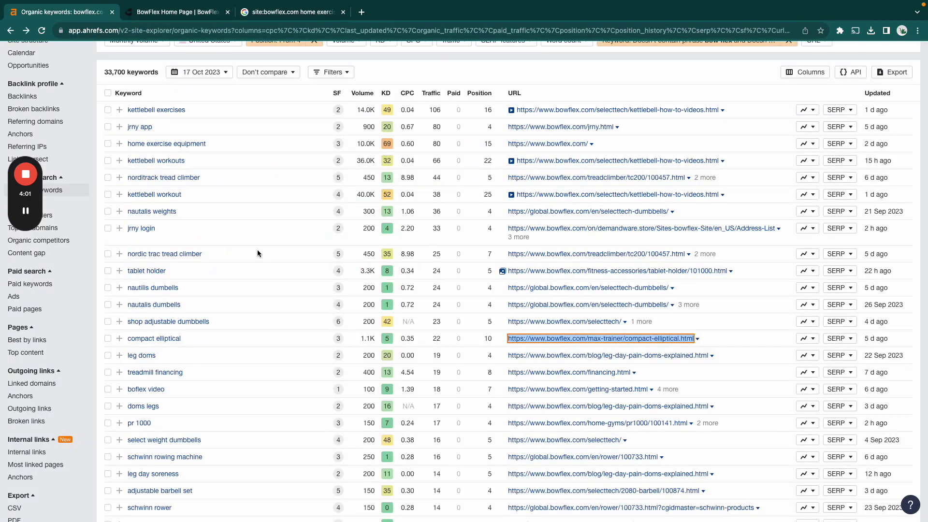
Change the Google query to "site:bowflex.com compact elliptical", using the keyword from the Ahrefs list.
scroll(371, 378, "down", 1)
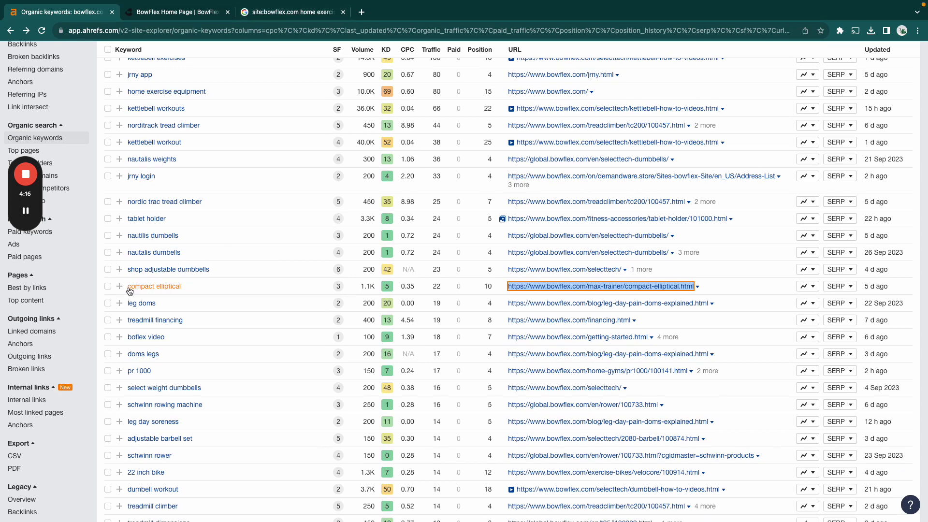
left_click_drag(126, 286, 191, 285)
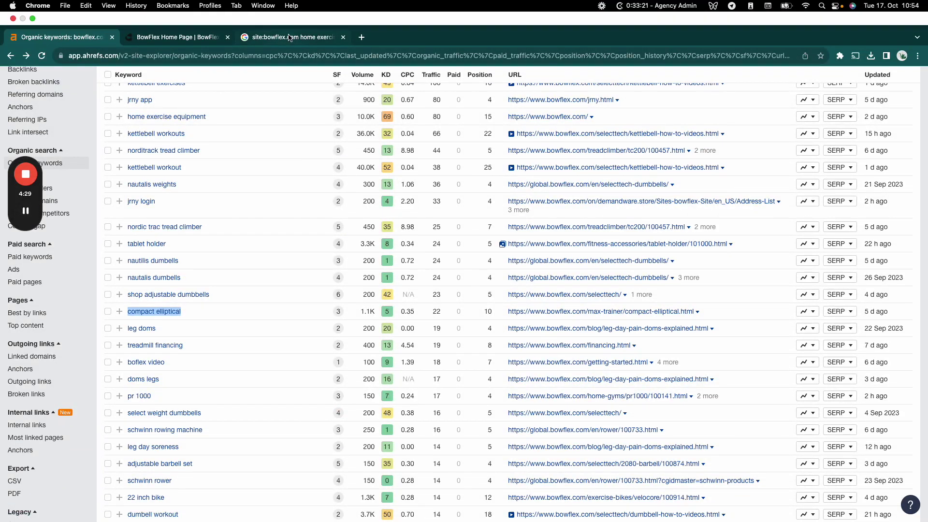
left_click(290, 36)
left_click(169, 64)
left_click_drag(170, 64, 260, 64)
key("BackSpace")
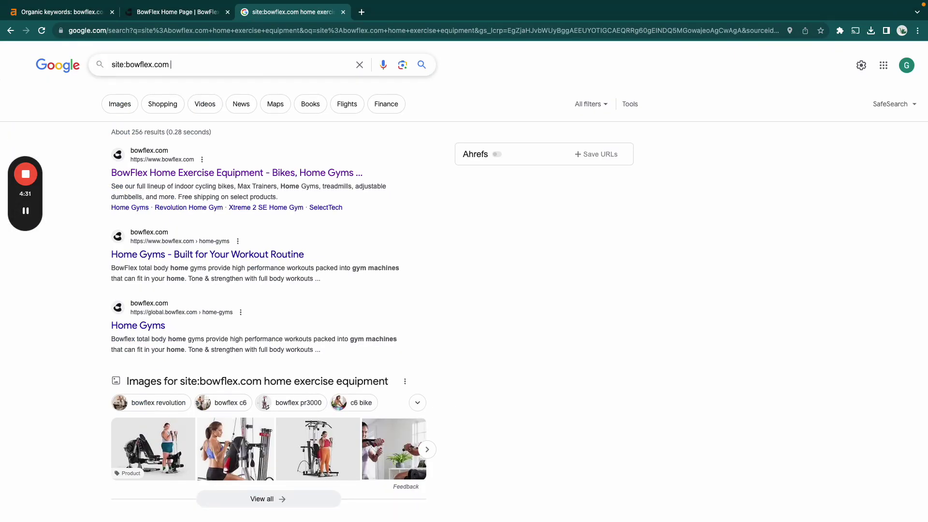
type("compact elliptical")
In Ahrefs, open the Site Explorer overview of the max-trainer/compact-elliptical.html URL in a new tab and highlight the keyword's position.
left_click(75, 12)
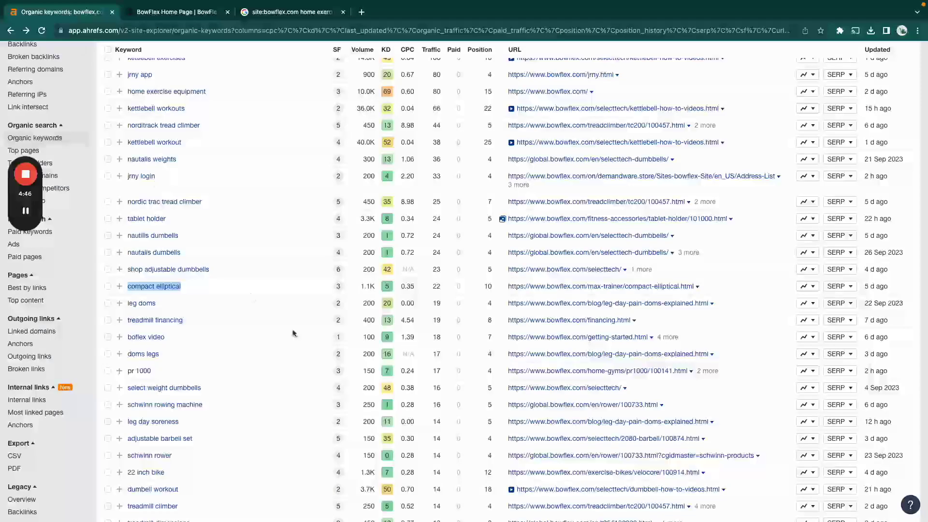
left_click(697, 287)
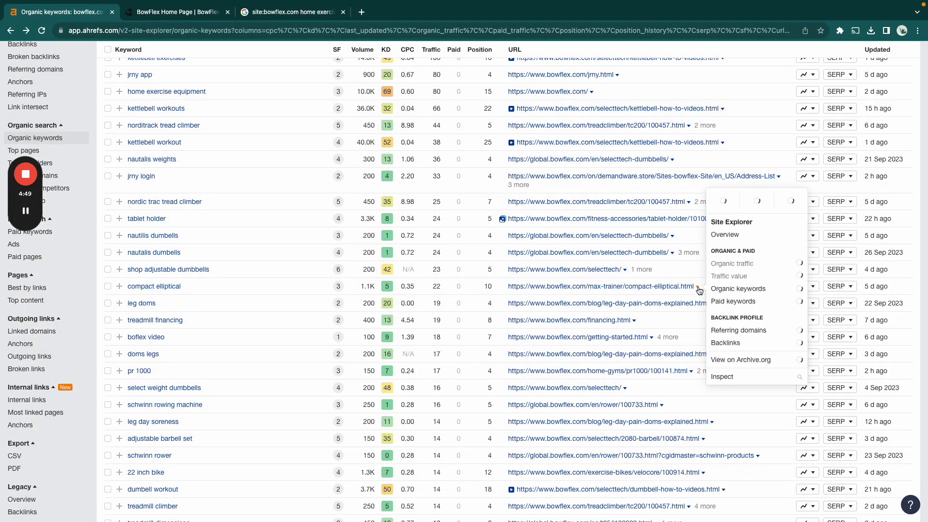
right_click(738, 236)
left_click(754, 238)
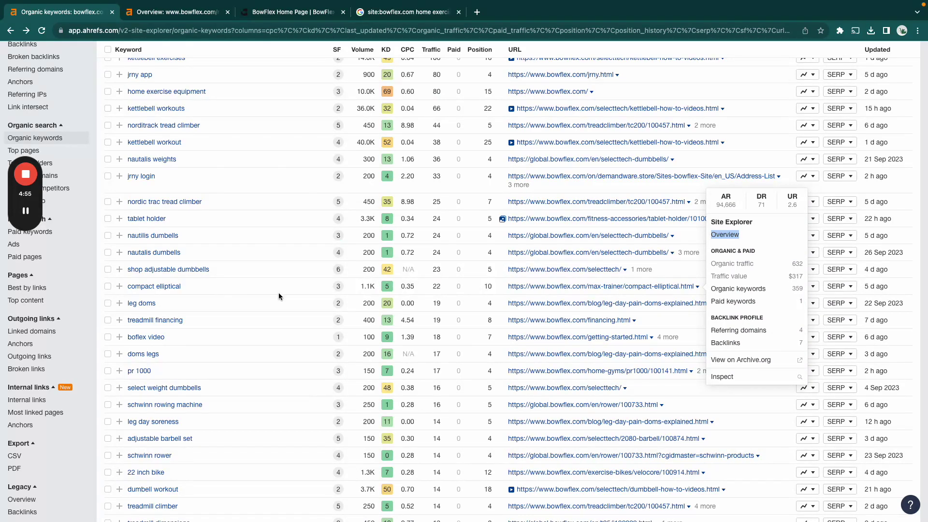
double_click(486, 286)
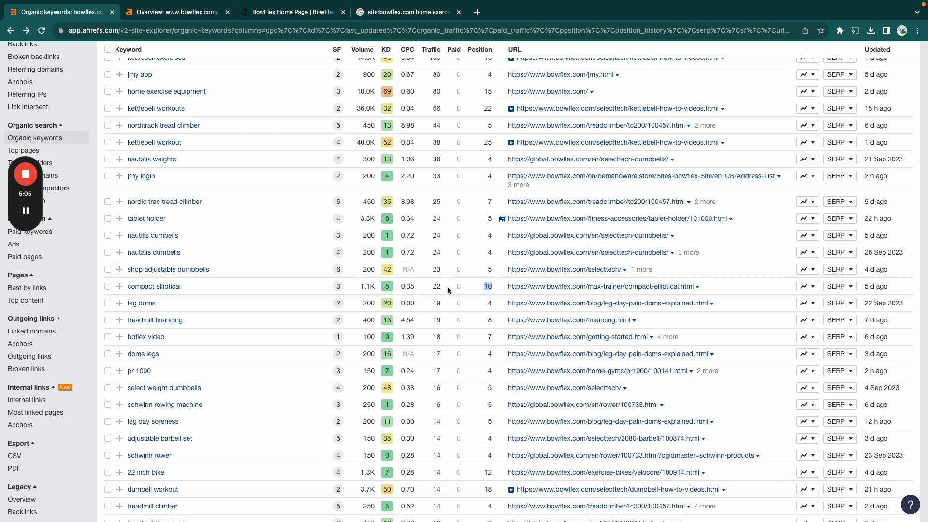
From the compact-elliptical.html overview, open the page's Internal links report.
left_click(189, 12)
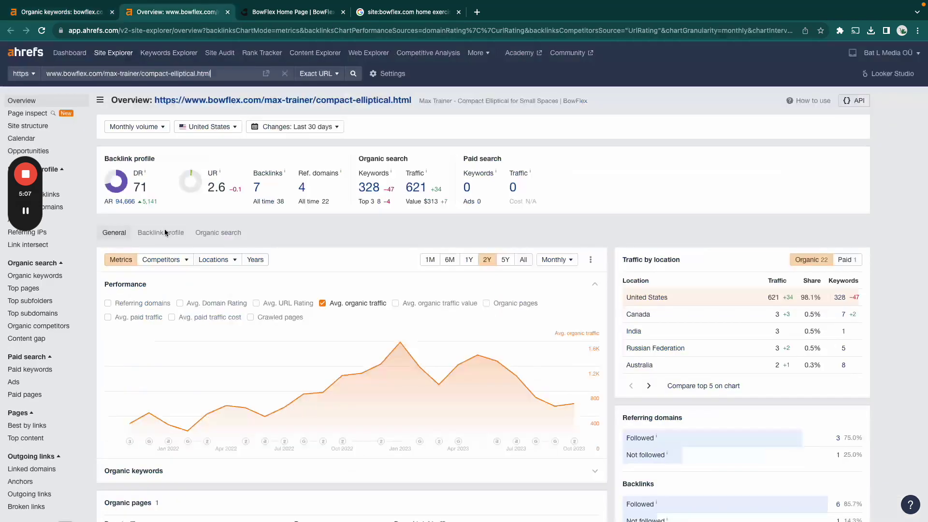
scroll(59, 336, "down", 2)
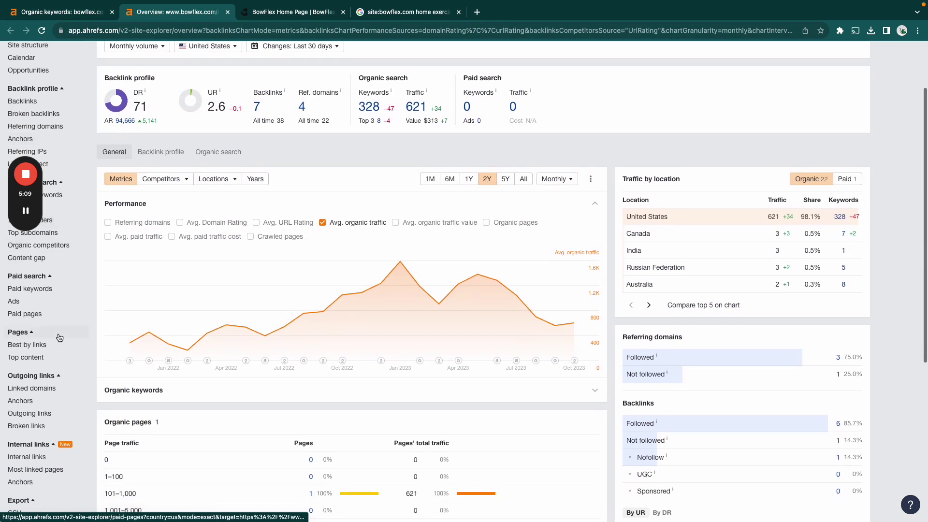
left_click(41, 427)
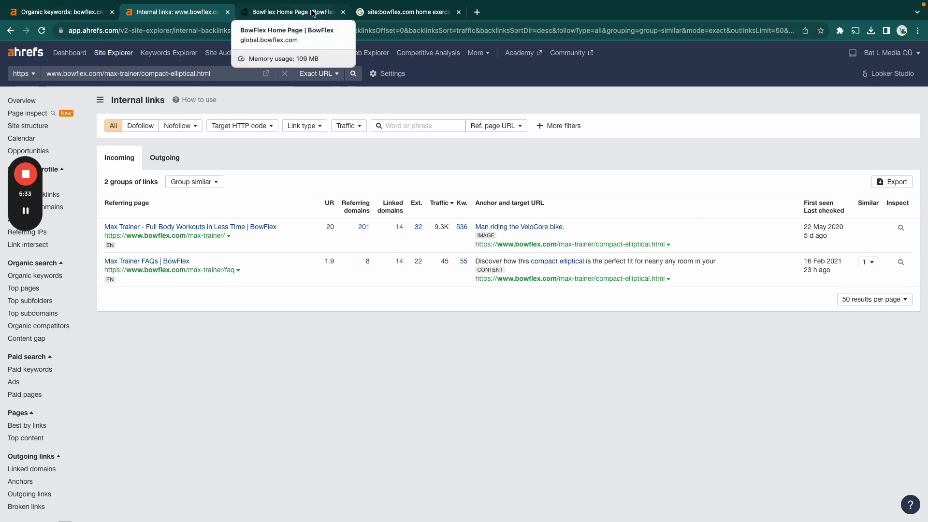
Return to the Google results tab and review the "site:bowflex.com" part of the search query.
left_click(426, 17)
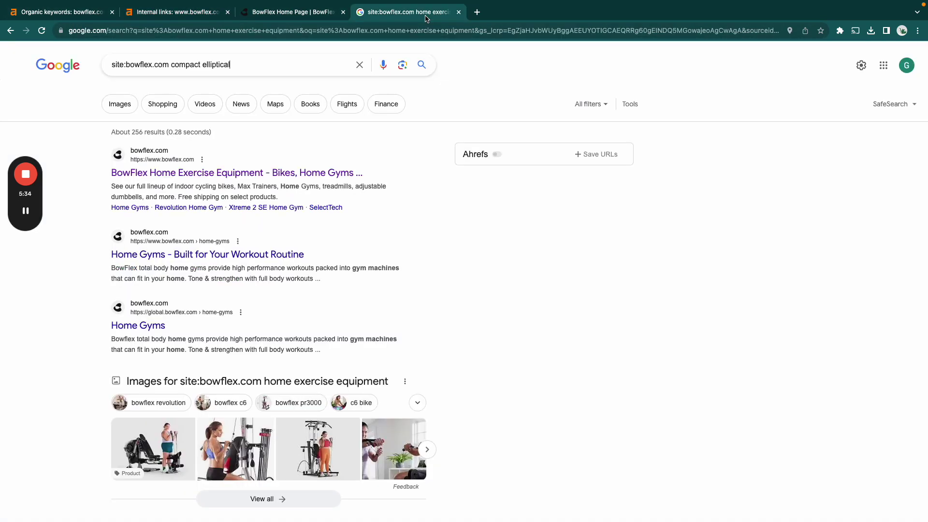
double_click(118, 64)
left_click(121, 65)
double_click(127, 65)
left_click(179, 68)
key("Left")
key("Left")
Highlight the number in Google's results count and glance over the first listed bowflex.com pages.
scroll(196, 130, "down", 1)
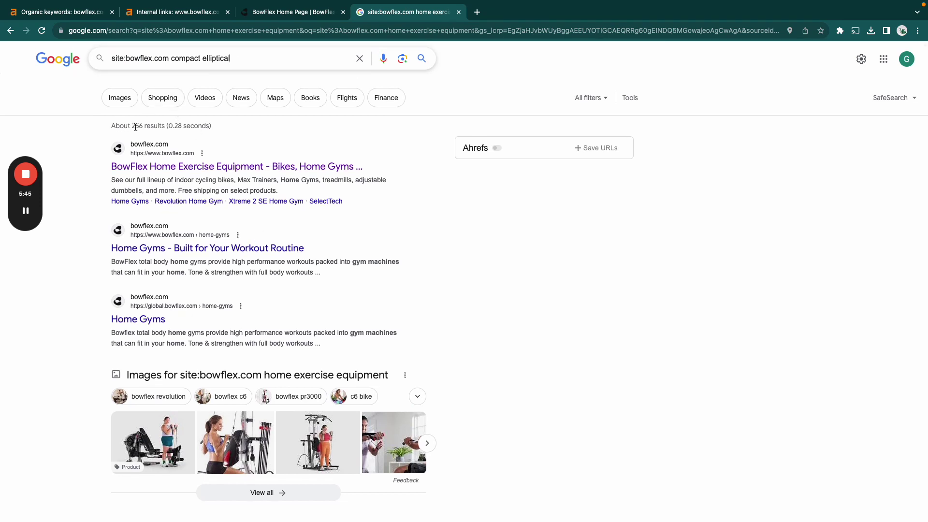
left_click_drag(132, 127, 144, 127)
scroll(253, 208, "down", 3)
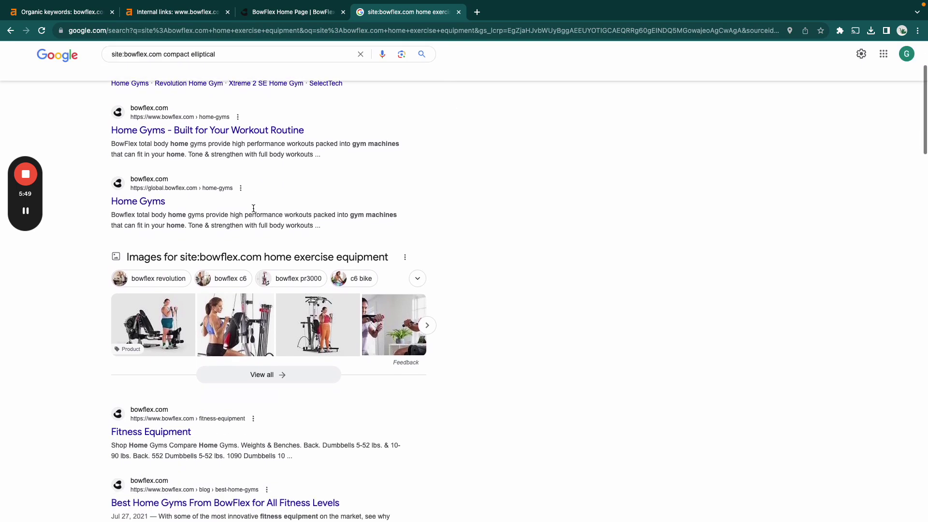
scroll(231, 218, "up", 3)
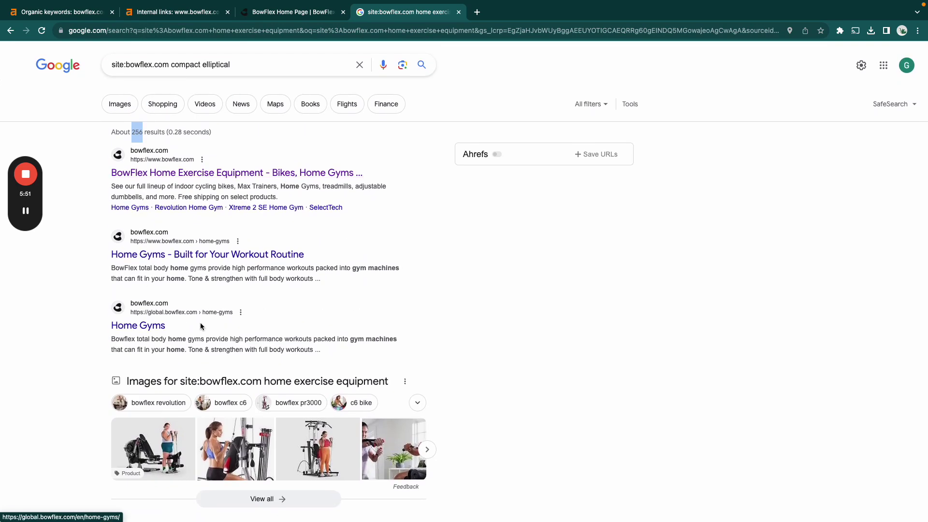
Highlight "compact elliptical" in the search query and skim the listed pages as potential internal linking sources.
left_click_drag(172, 64, 230, 66)
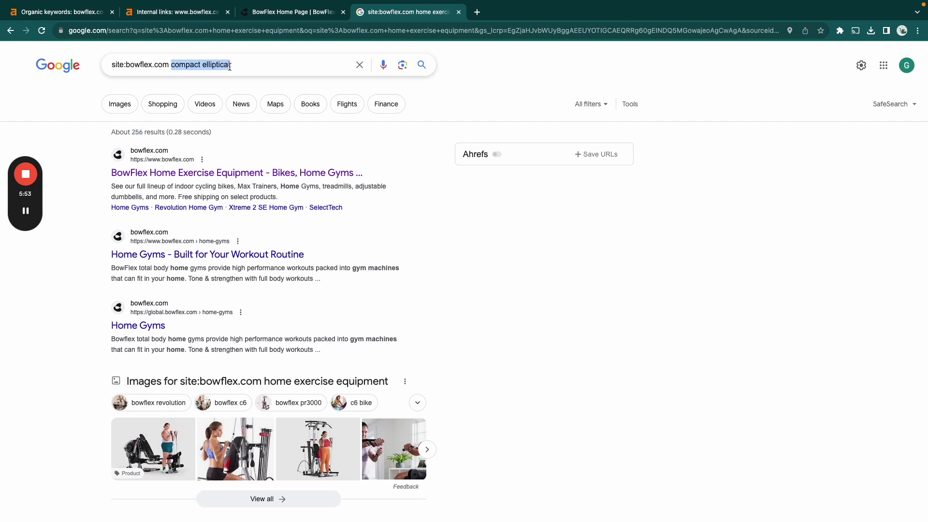
scroll(207, 177, "down", 1)
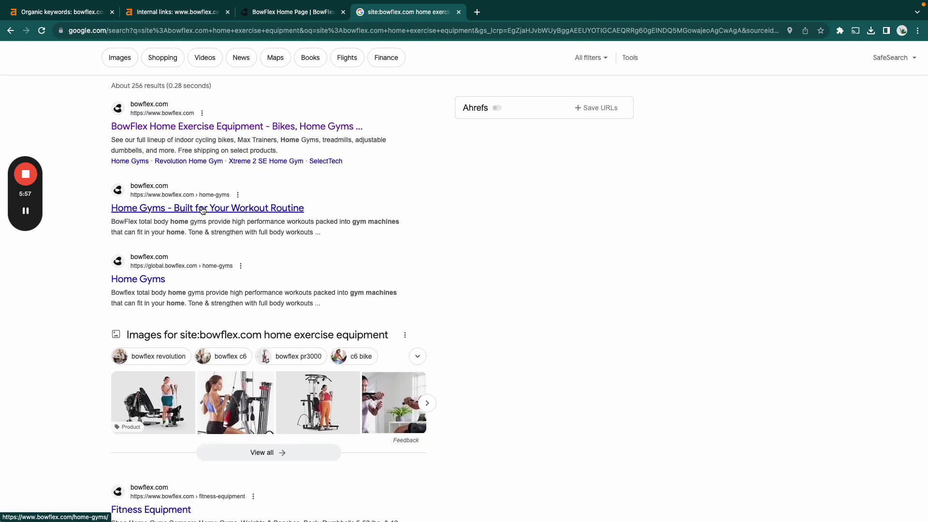
scroll(145, 275, "up", 1)
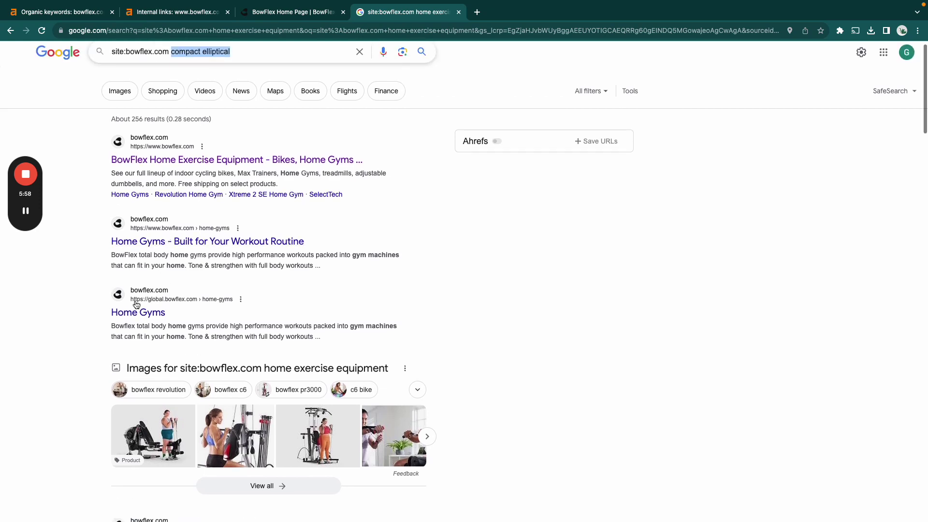
scroll(276, 321, "down", 5)
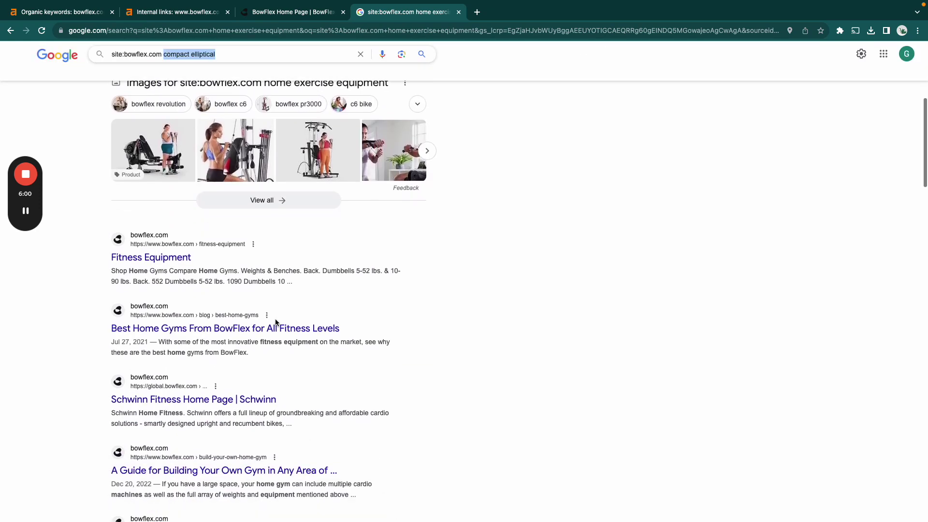
scroll(276, 323, "up", 4)
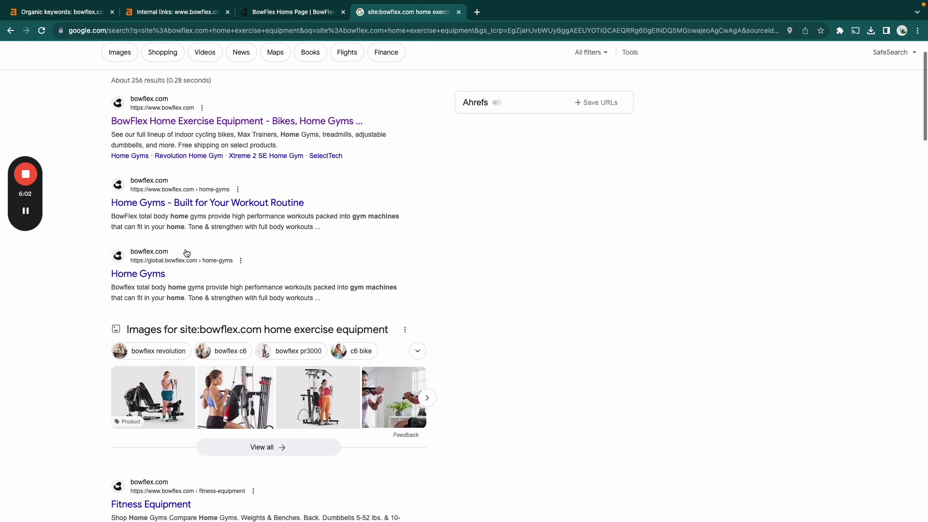
scroll(480, 235, "up", 1)
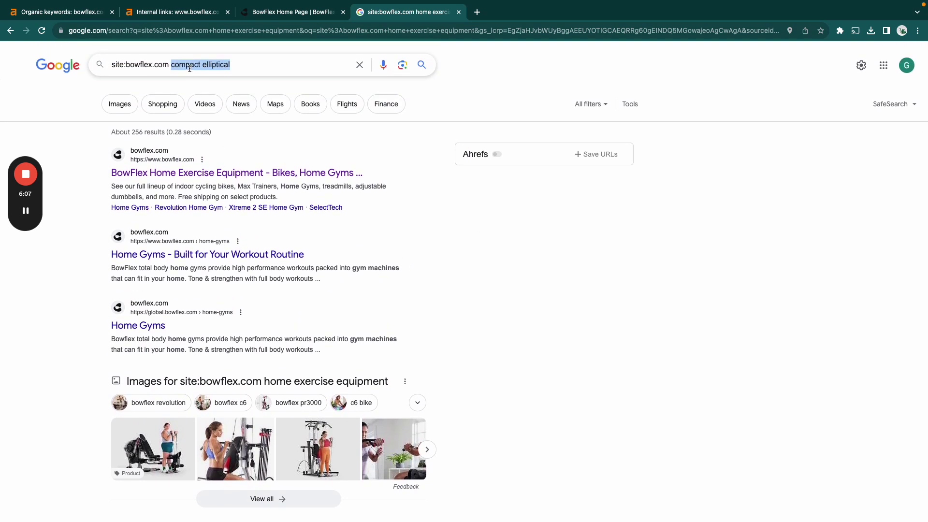
Bring up the link options for the "BowFlex Home Exercise Equipment" result, dismiss them and look over the neighbouring results.
scroll(454, 256, "down", 1)
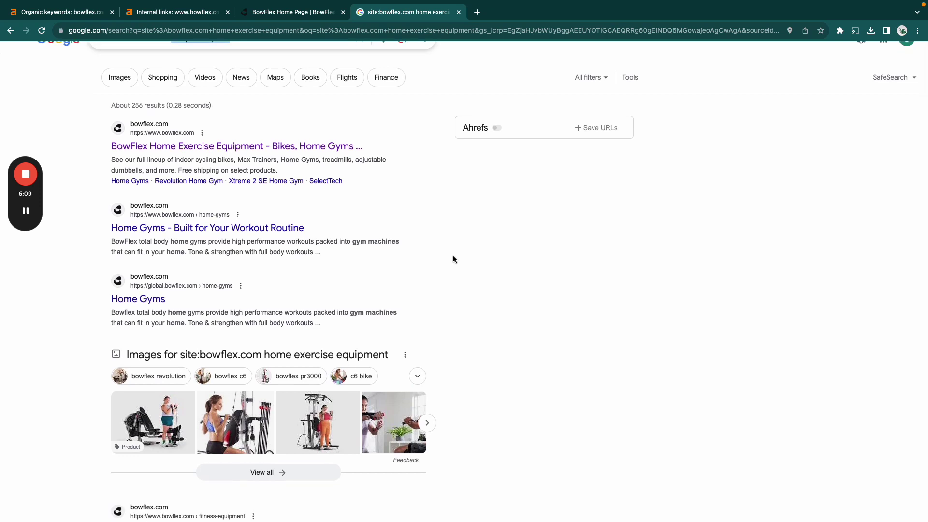
scroll(453, 256, "down", 1)
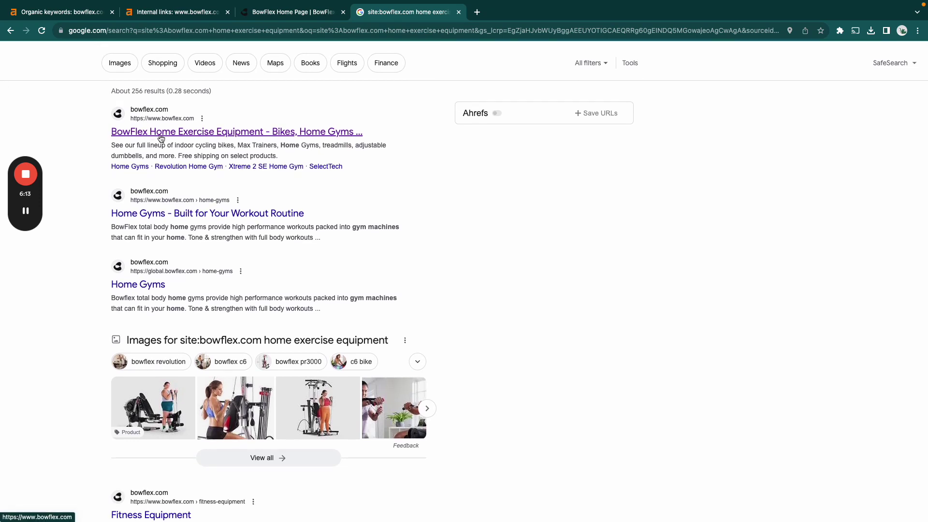
right_click(161, 137)
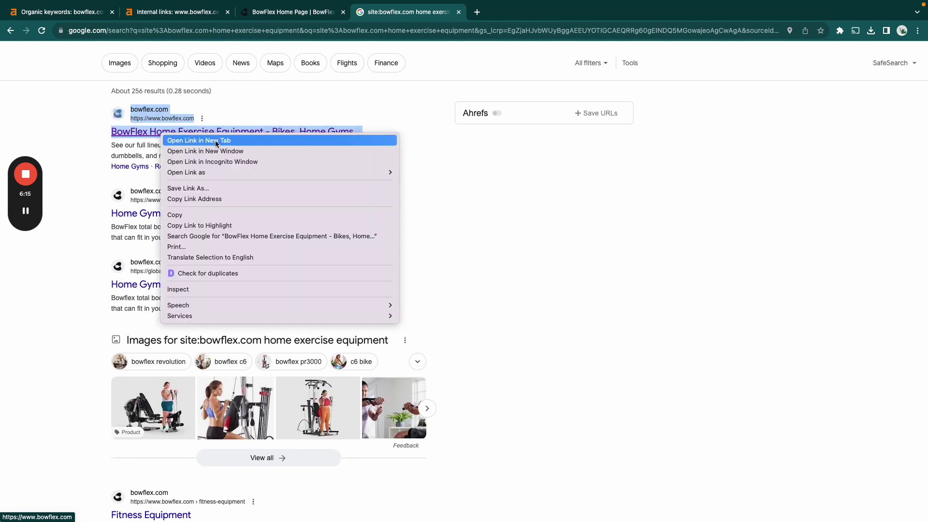
left_click(492, 227)
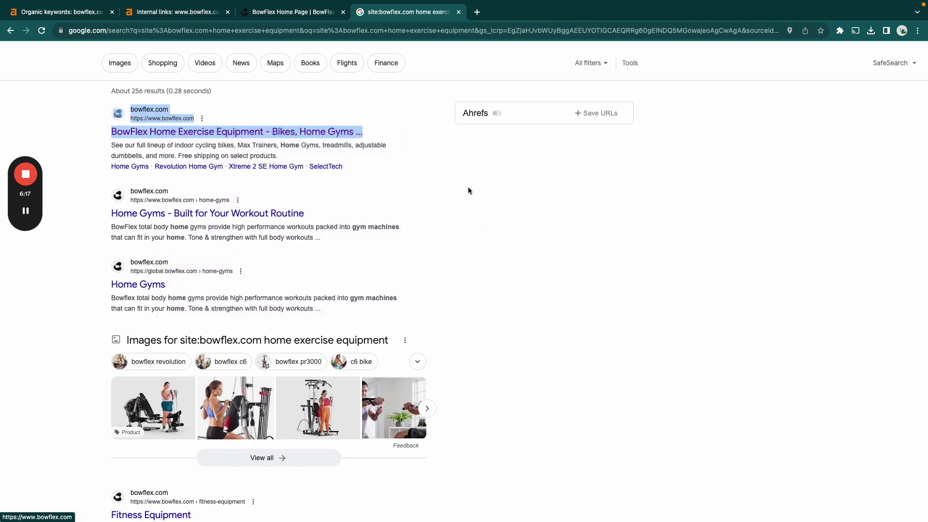
scroll(468, 189, "down", 1)
scroll(576, 279, "down", 1)
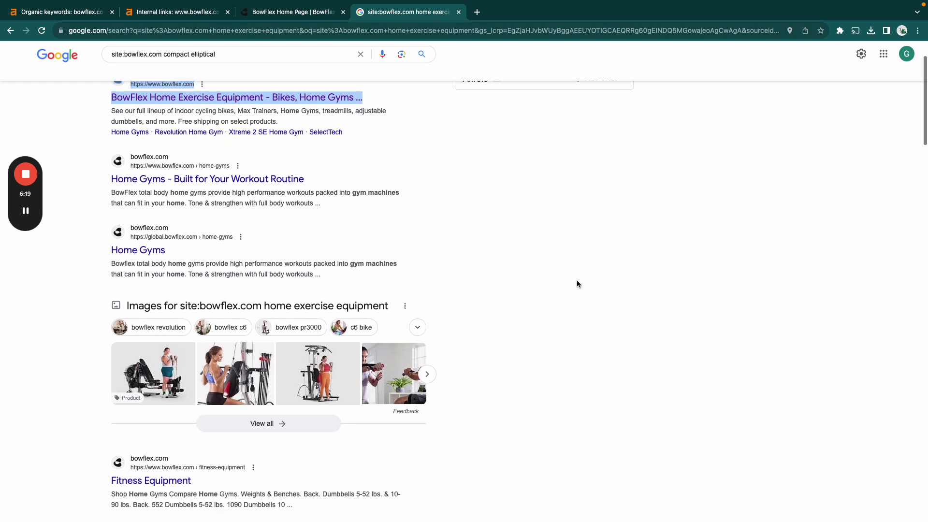
scroll(486, 243, "up", 1)
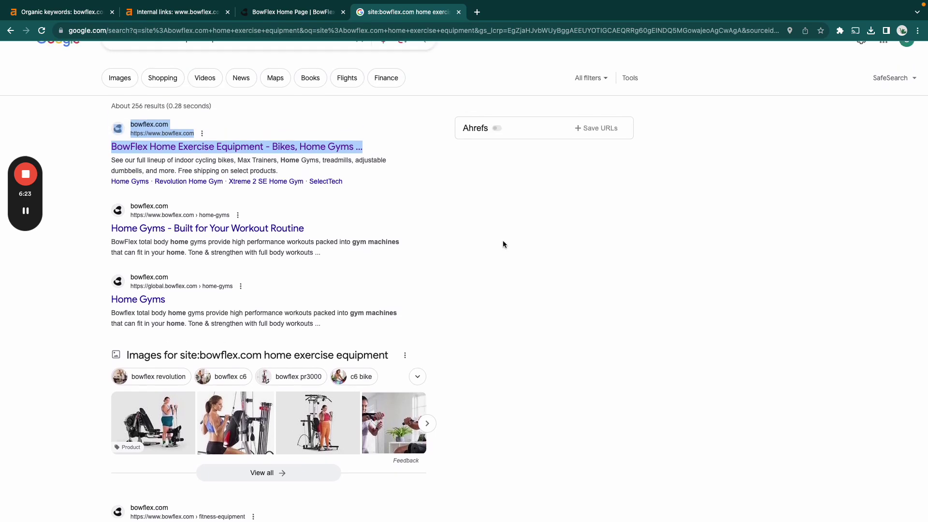
Examine the results further down the page and highlight "fitness equipment" in the snippet of the Best Home Gyms blog post.
scroll(503, 242, "down", 3)
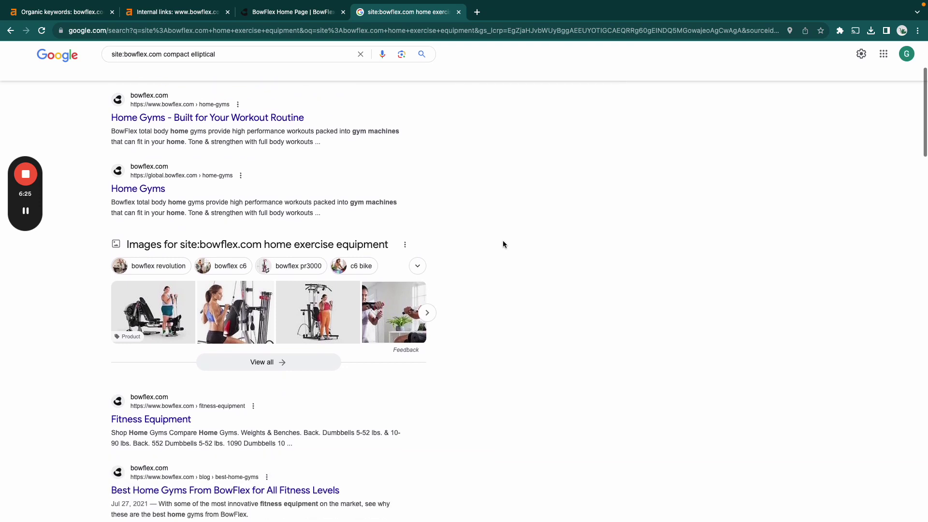
scroll(503, 244, "down", 3)
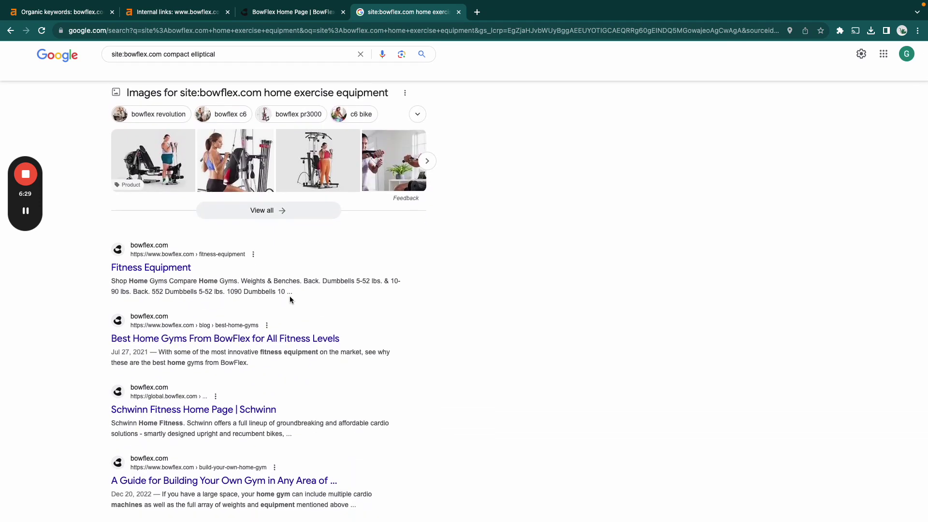
scroll(290, 298, "down", 1)
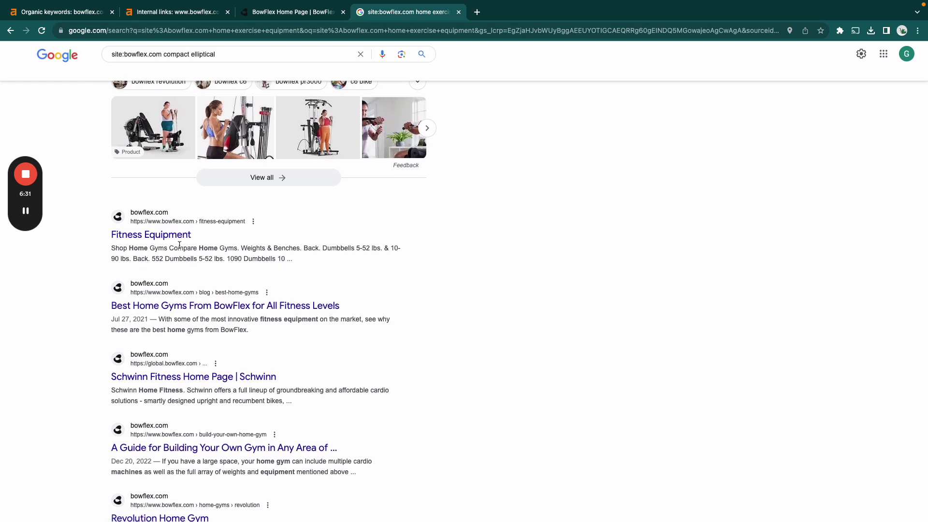
scroll(180, 246, "down", 1)
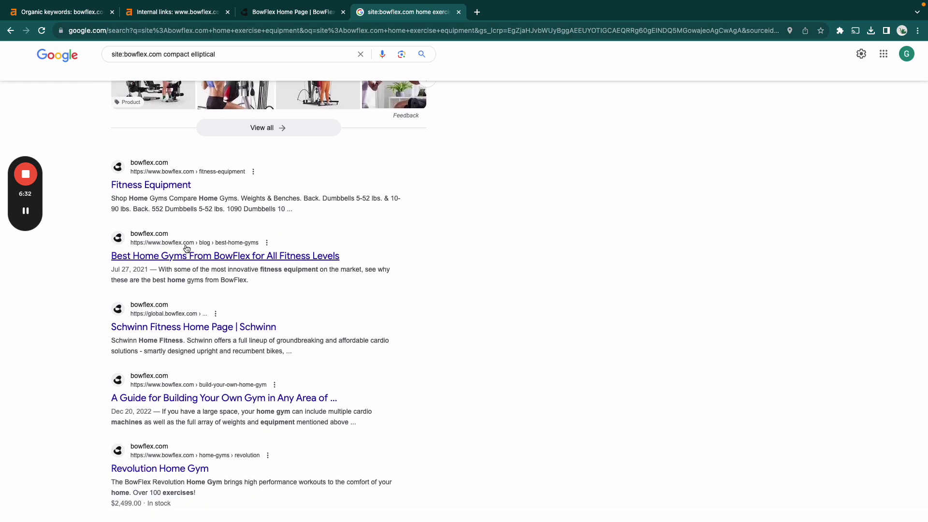
left_click_drag(260, 270, 317, 270)
scroll(424, 282, "up", 6)
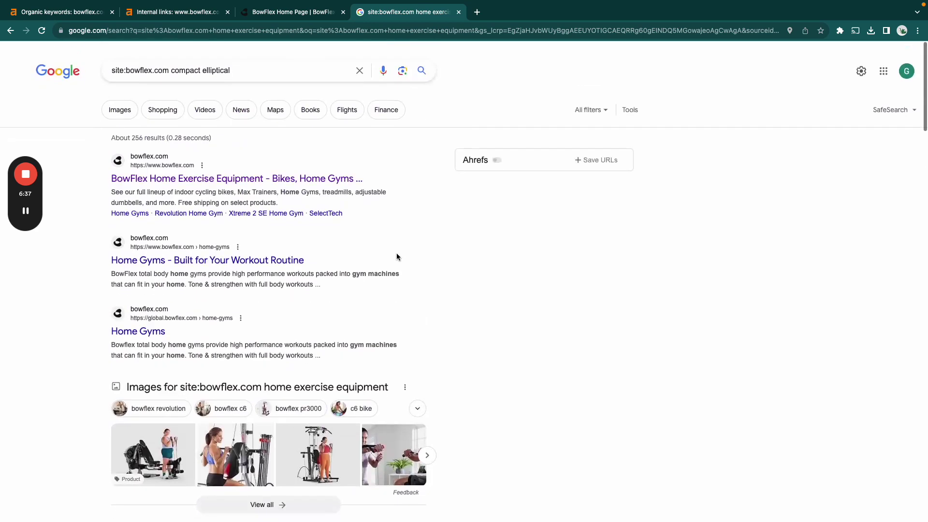
scroll(332, 88, "down", 7)
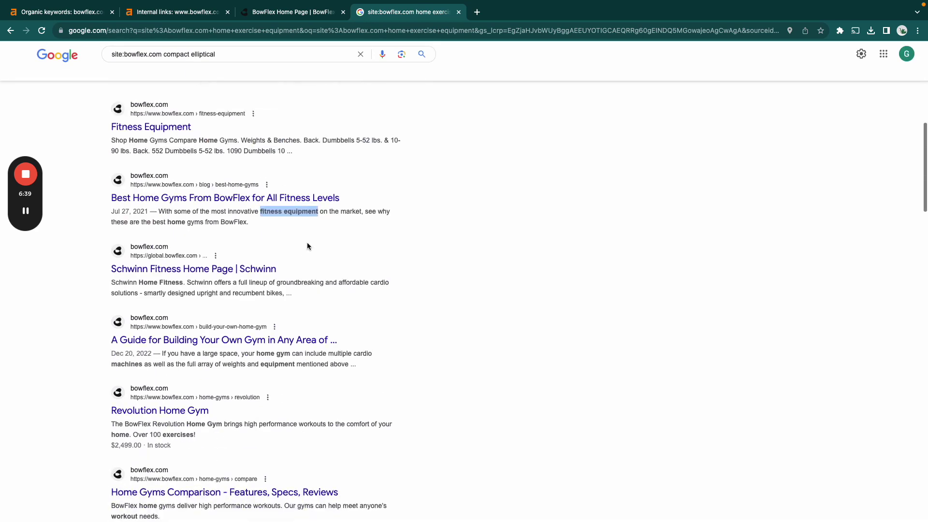